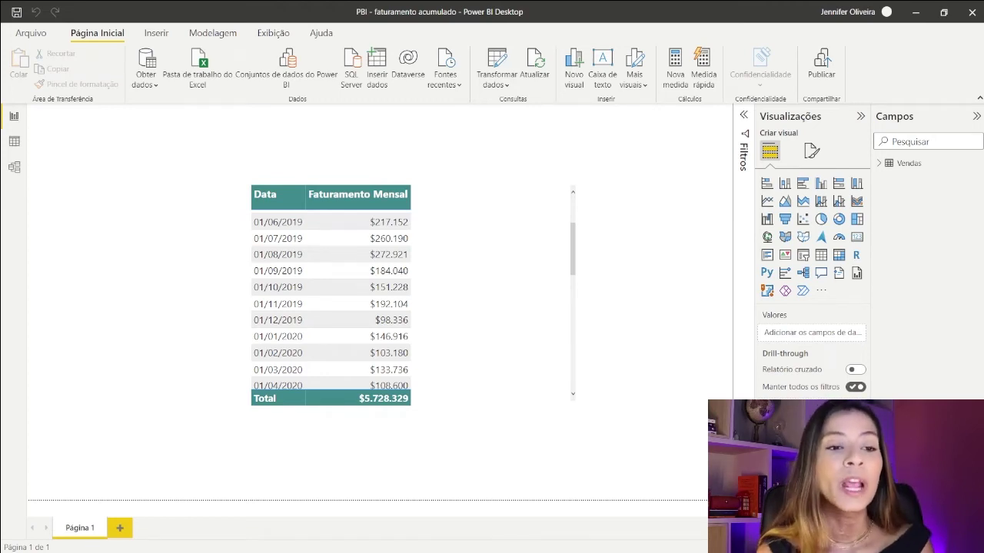
Scroll the 2019–2022 monthly revenue table, then select it to expand the Vendas fields.
scroll(347, 356, "up", 2)
scroll(345, 348, "up", 1)
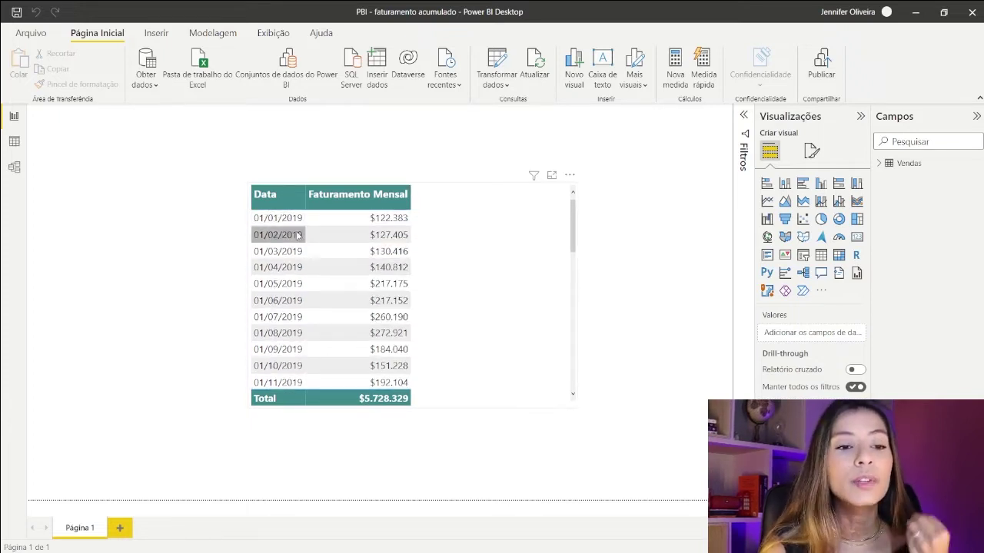
scroll(291, 229, "down", 10)
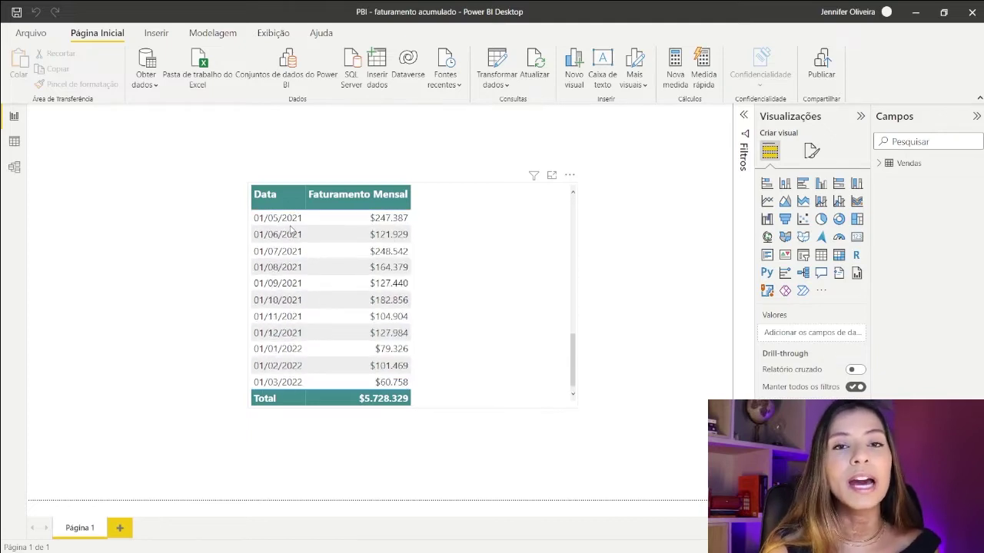
left_click(514, 268)
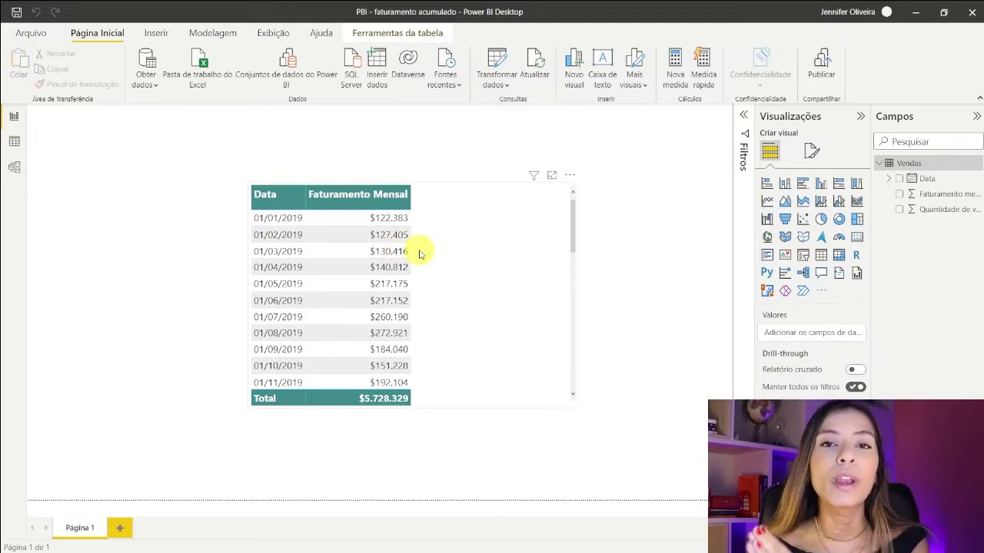
scroll(419, 253, "down", 1)
scroll(420, 253, "down", 2)
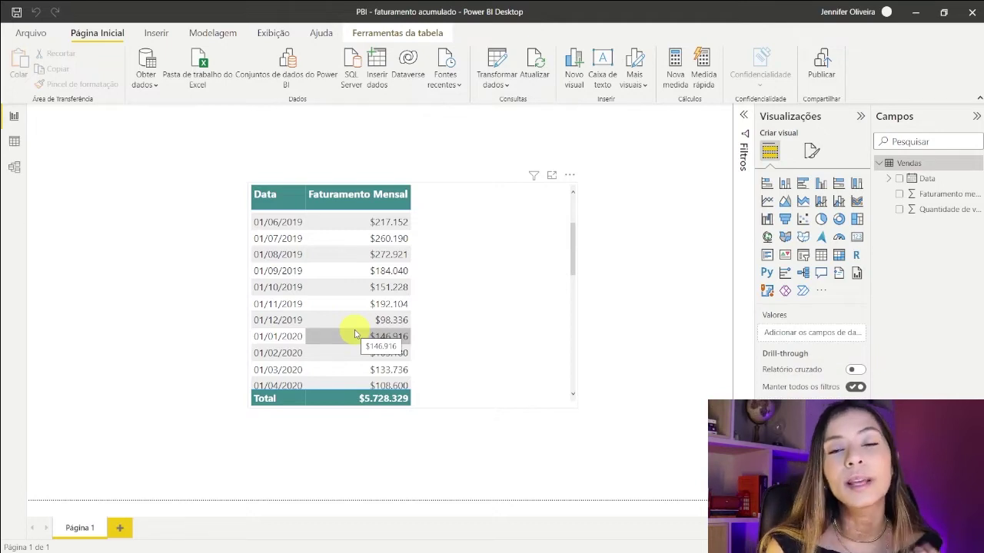
scroll(355, 334, "up", 3)
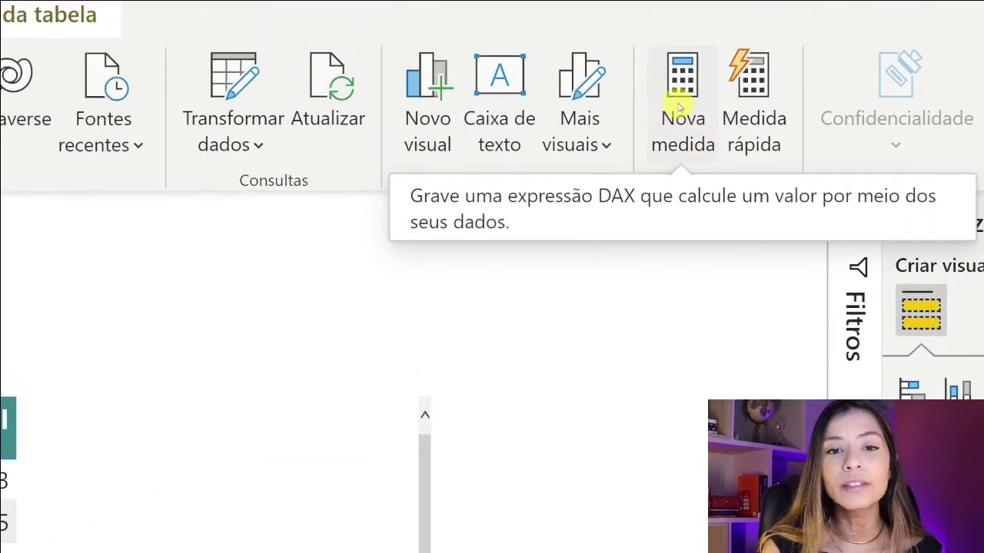
Add a new measure to the Vendas table, leaving the default name Medida.
left_click(681, 103)
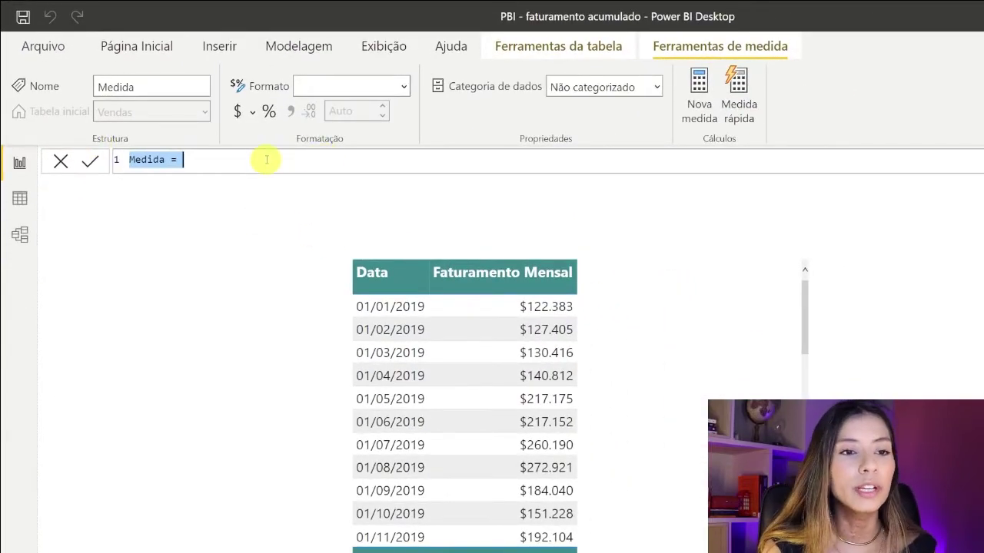
scroll(266, 160, "up", 3)
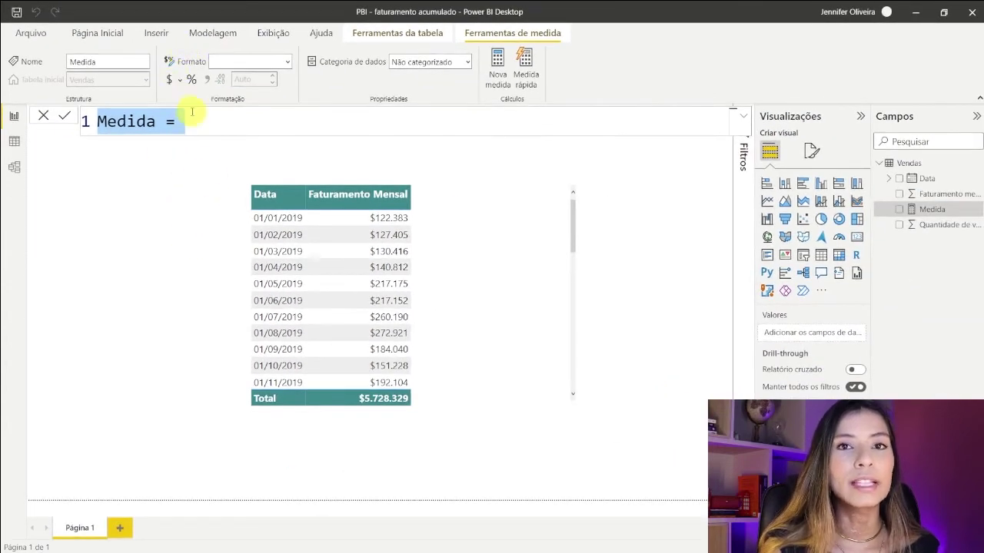
Rename the measure from Medida to 'Fat Acumulado YTD' in the formula bar.
double_click(137, 121)
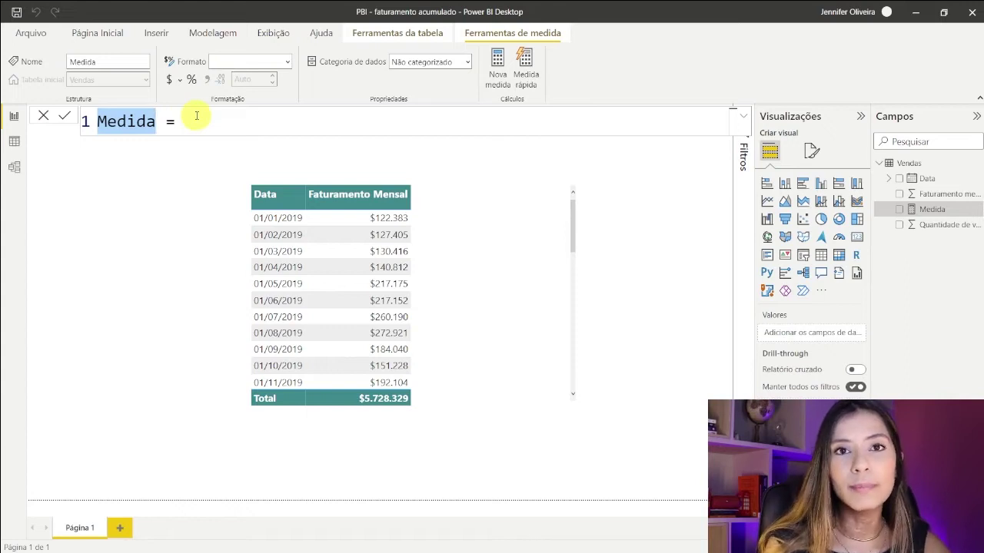
type("Fatu")
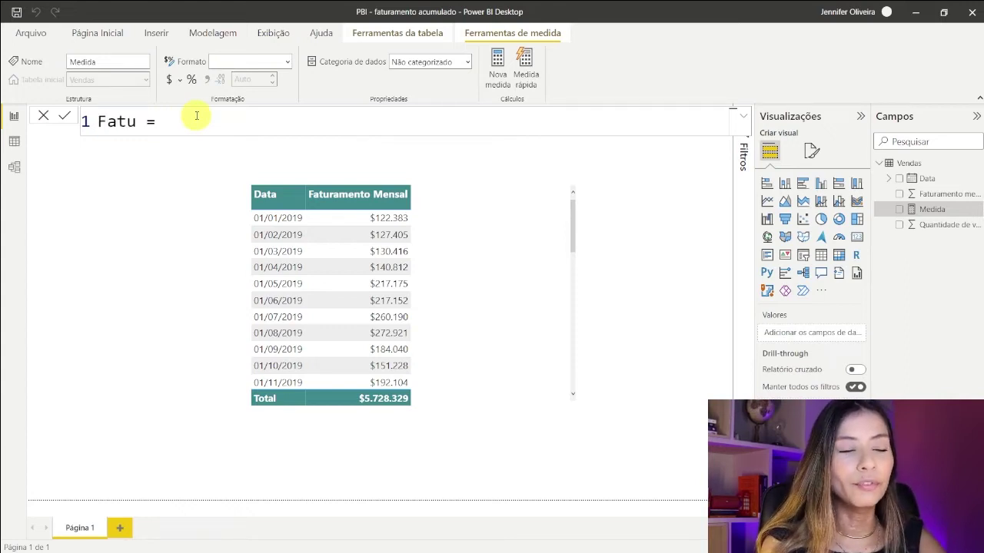
key("BackSpace")
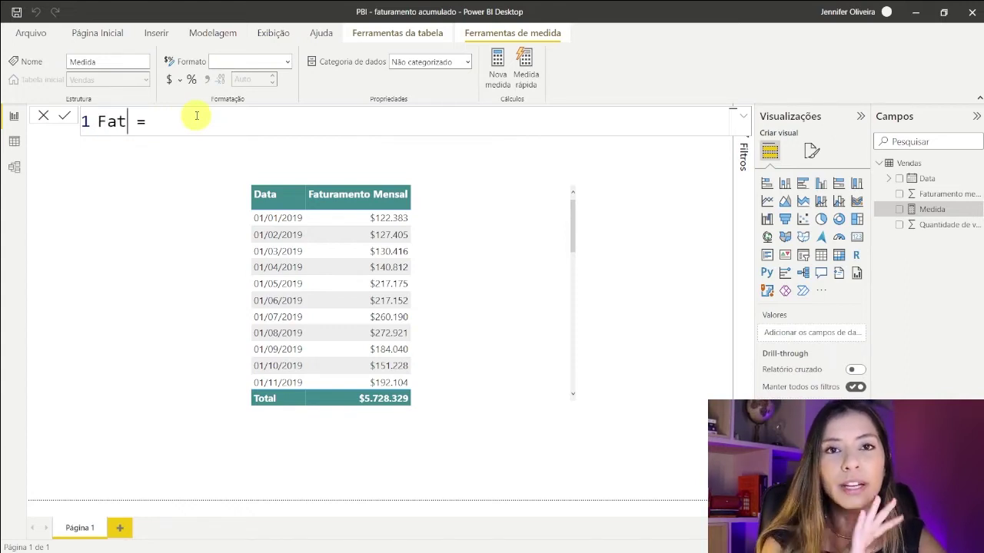
type("Acumul ")
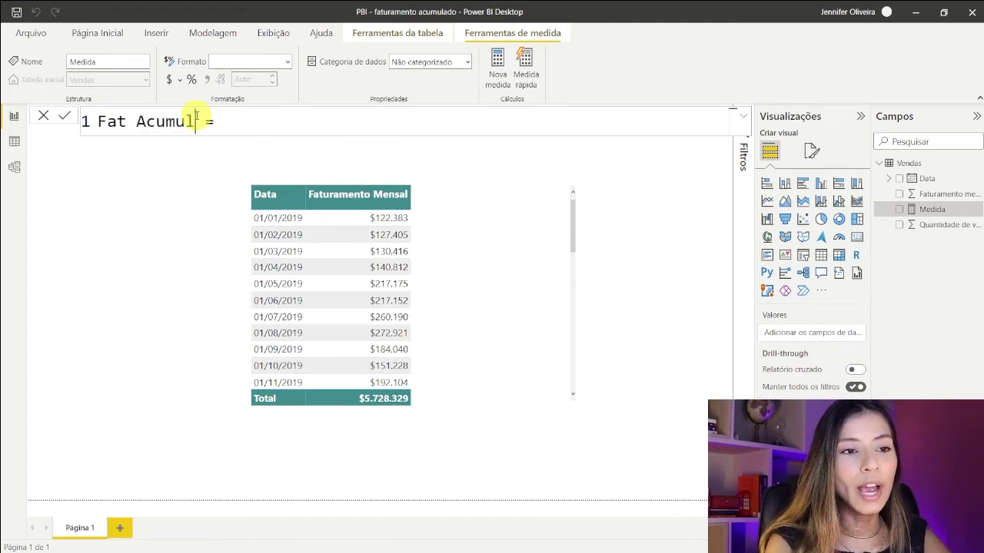
type("ado YTD")
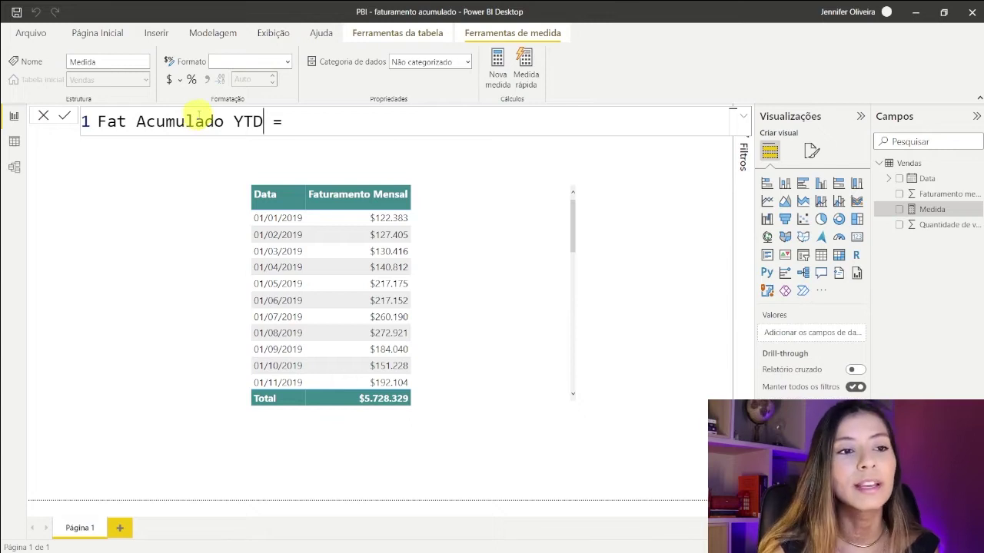
left_click(296, 121)
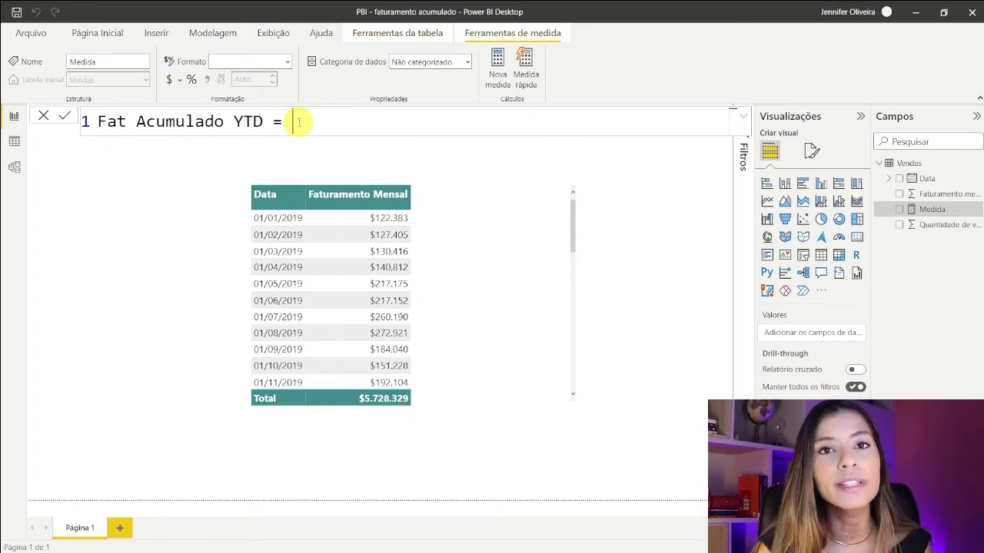
Write the formula start as CALCULATE(SUM(Vendas[Faturamento mensal]).
type("CA")
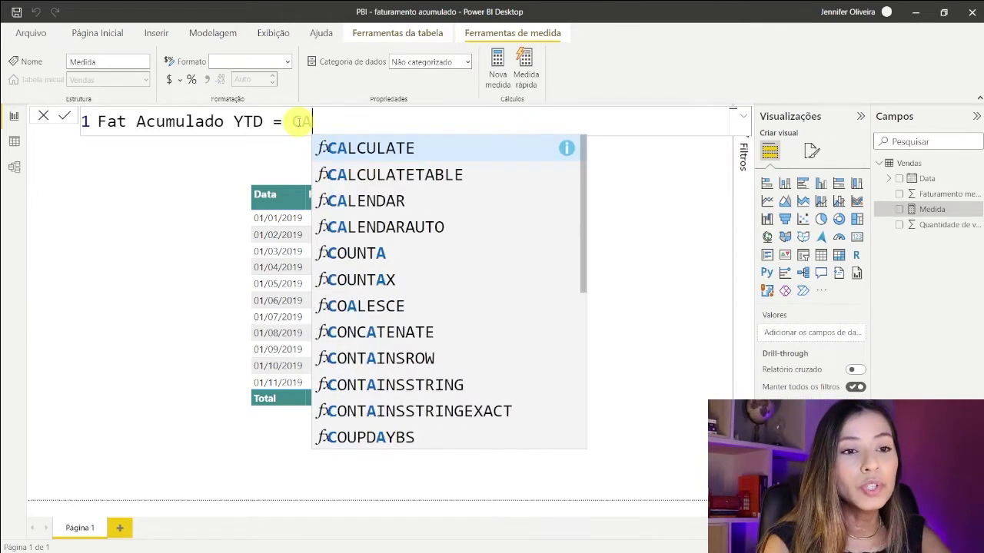
type("LCULA")
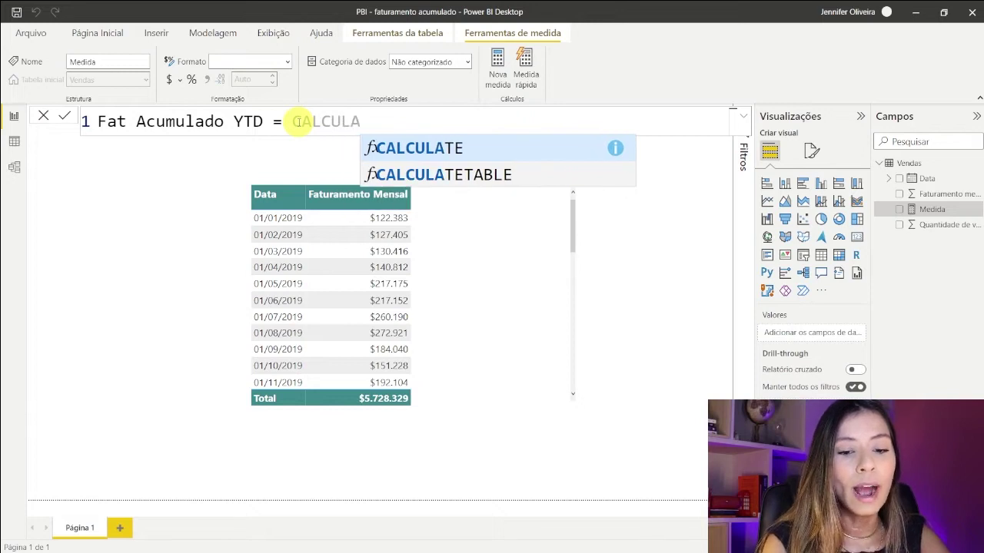
left_click(423, 147)
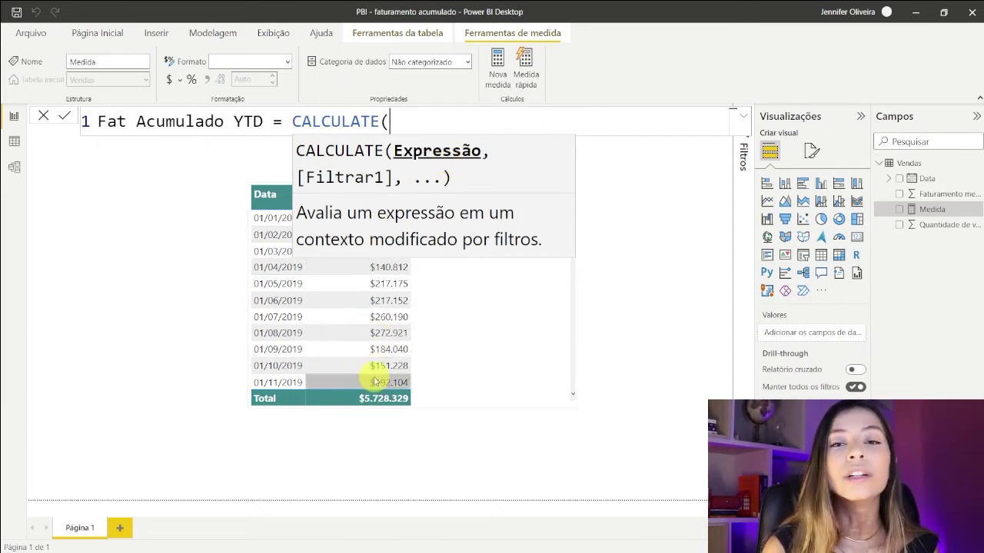
type("SU")
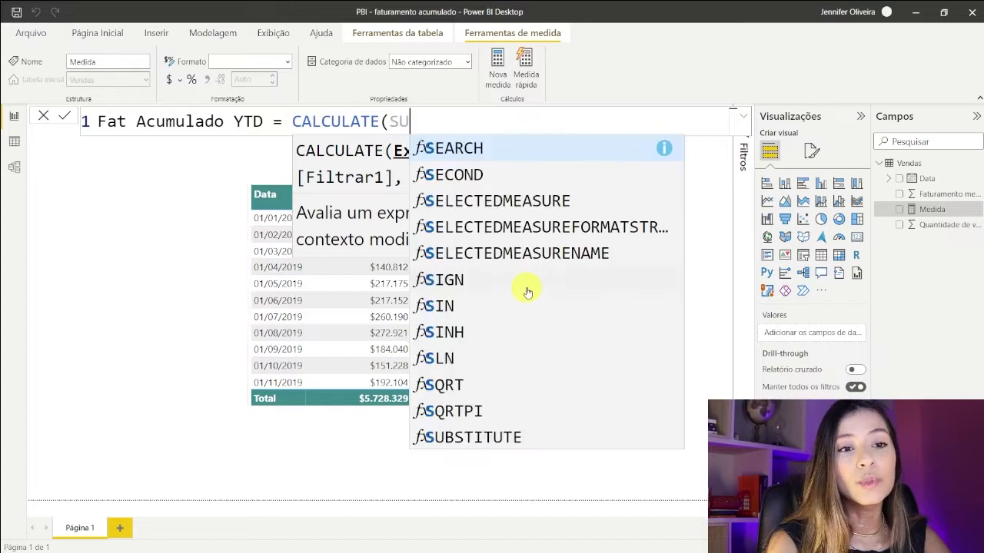
type("M")
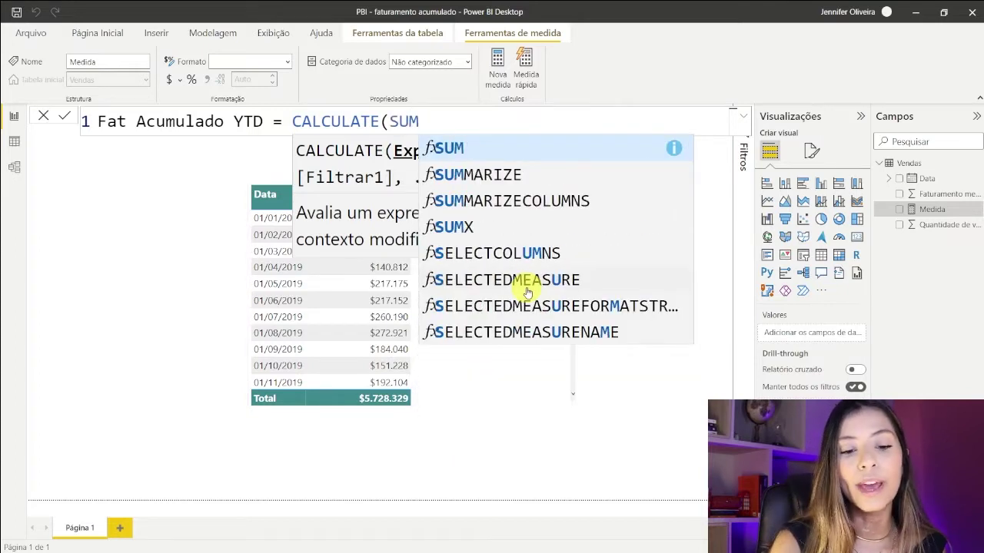
type("(")
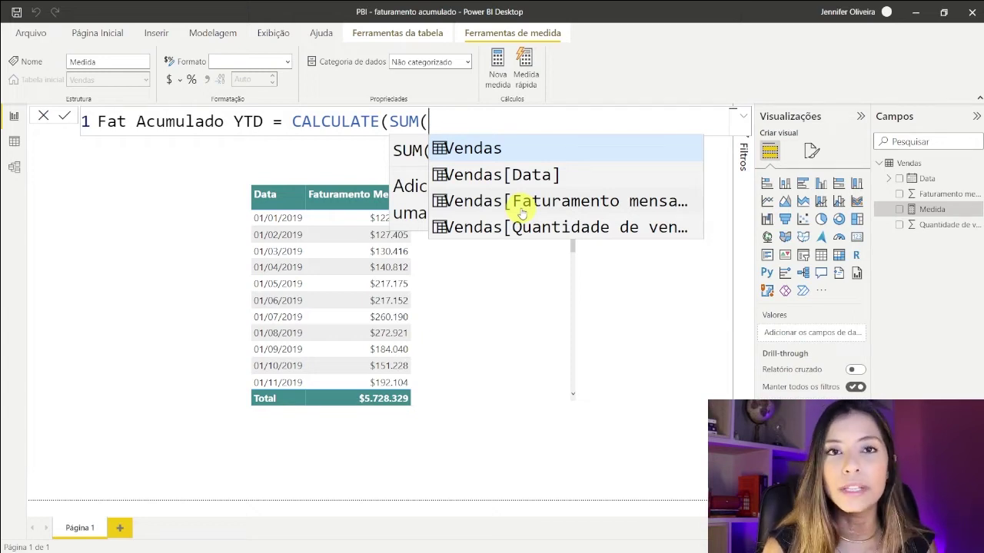
left_click(521, 212)
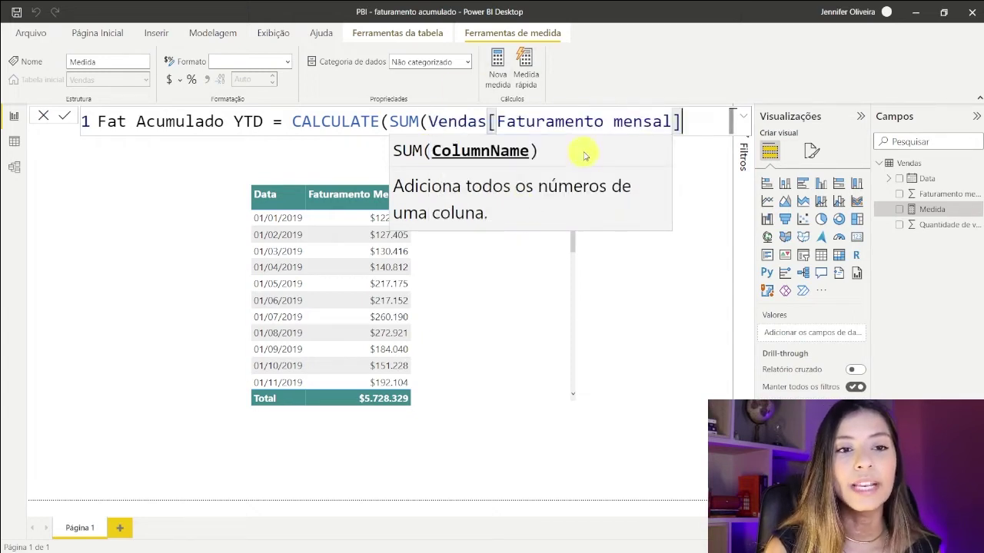
left_click_drag(389, 121, 419, 121)
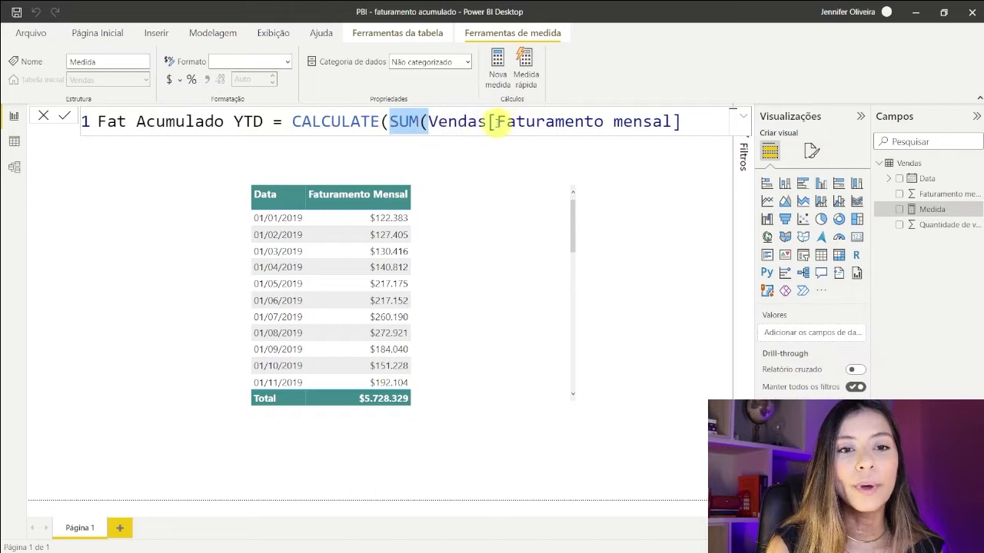
left_click(689, 120)
type(")")
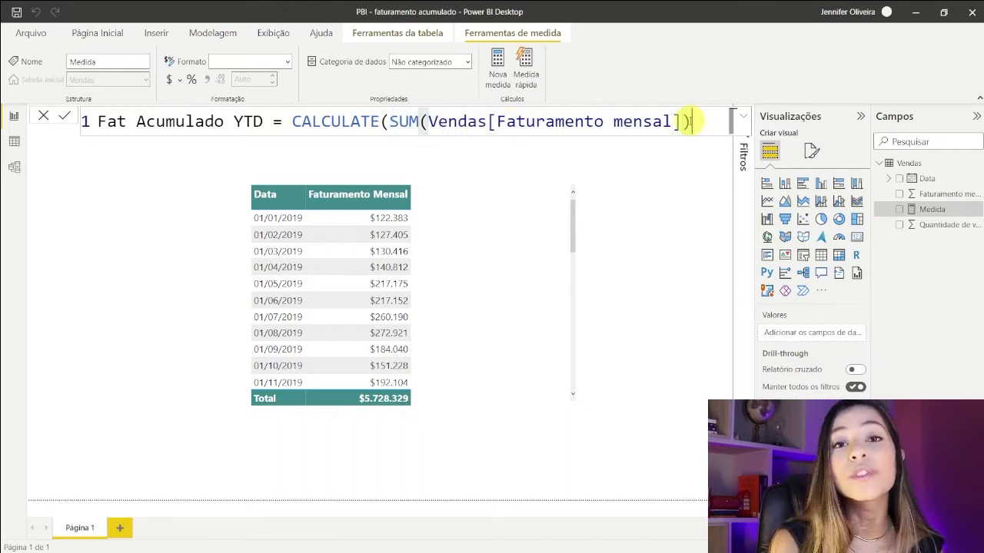
left_click_drag(689, 121, 390, 121)
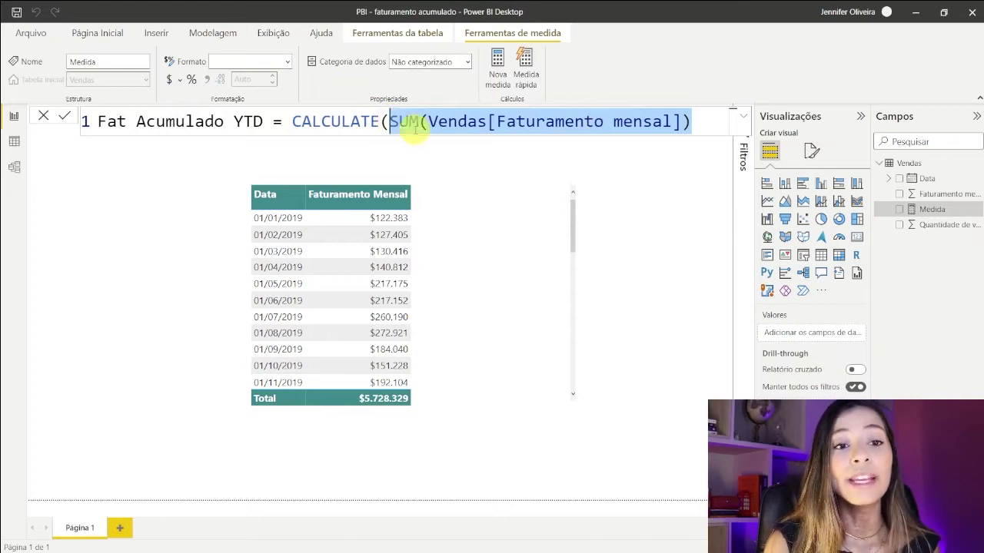
Add DATESYTD(Vendas[Data]) as CALCULATE's filter argument.
left_click(704, 121)
type(",")
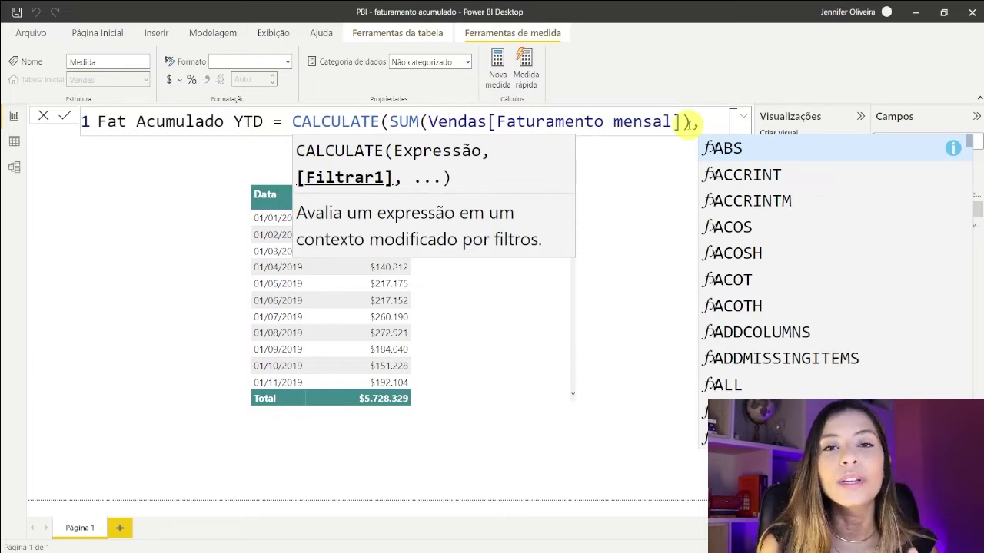
key("Escape")
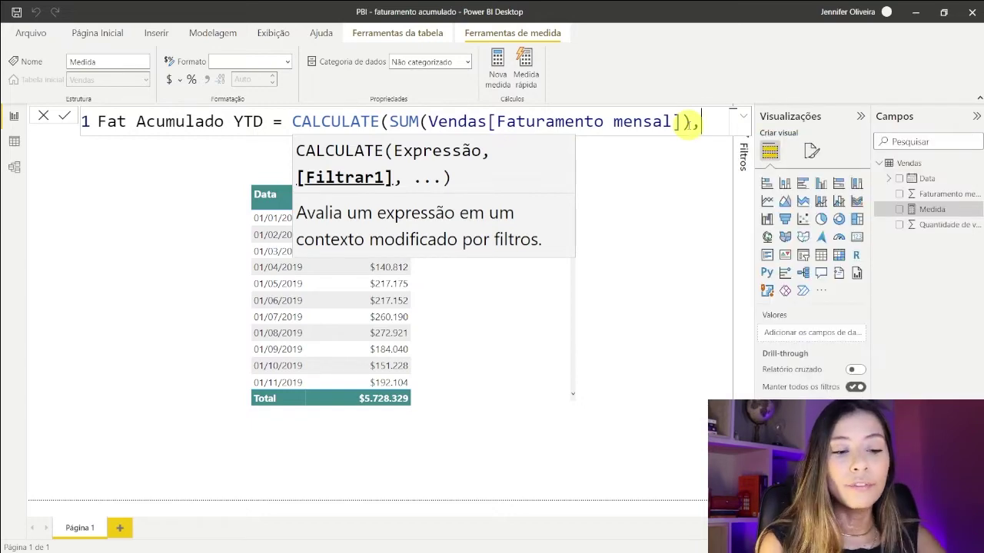
type("DATESYTD")
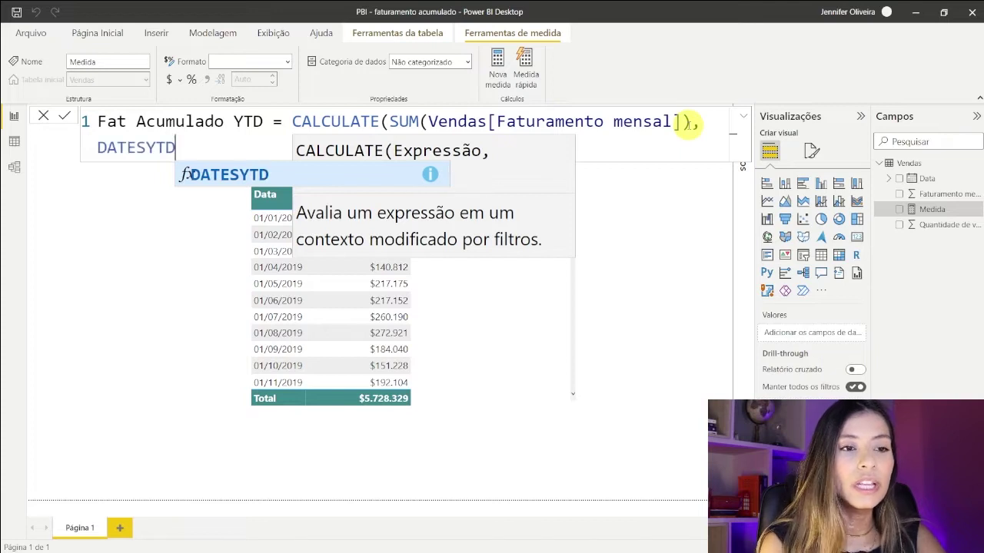
type("(")
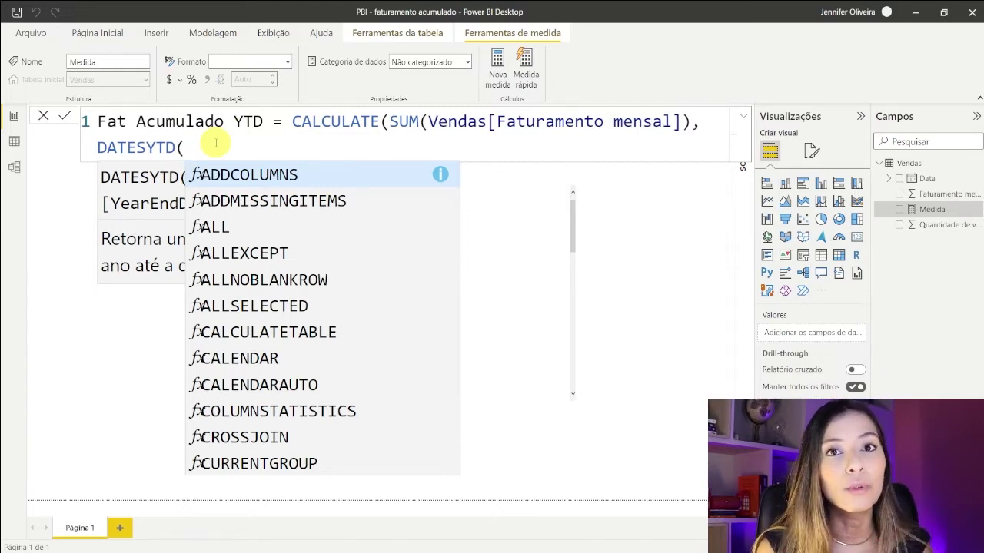
type("DATA")
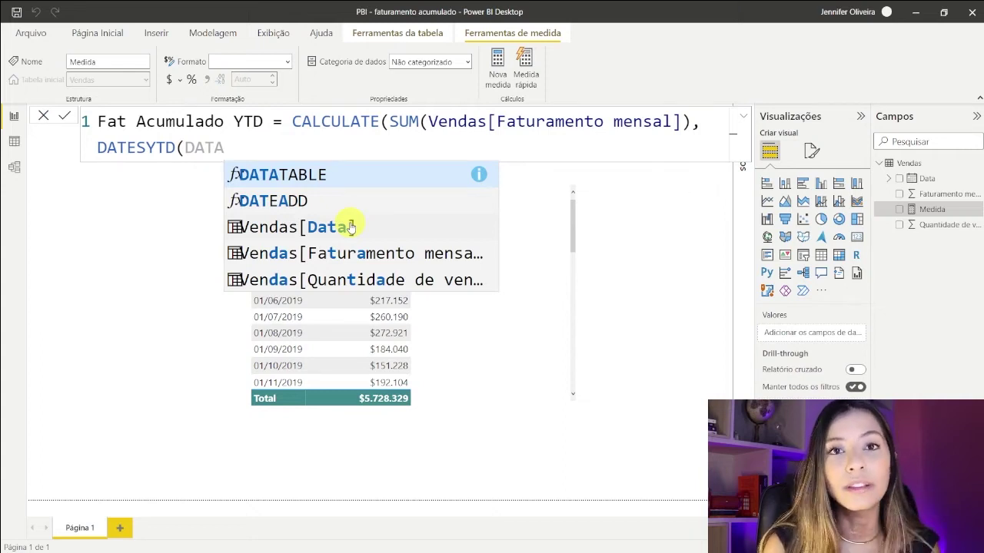
left_click(309, 228)
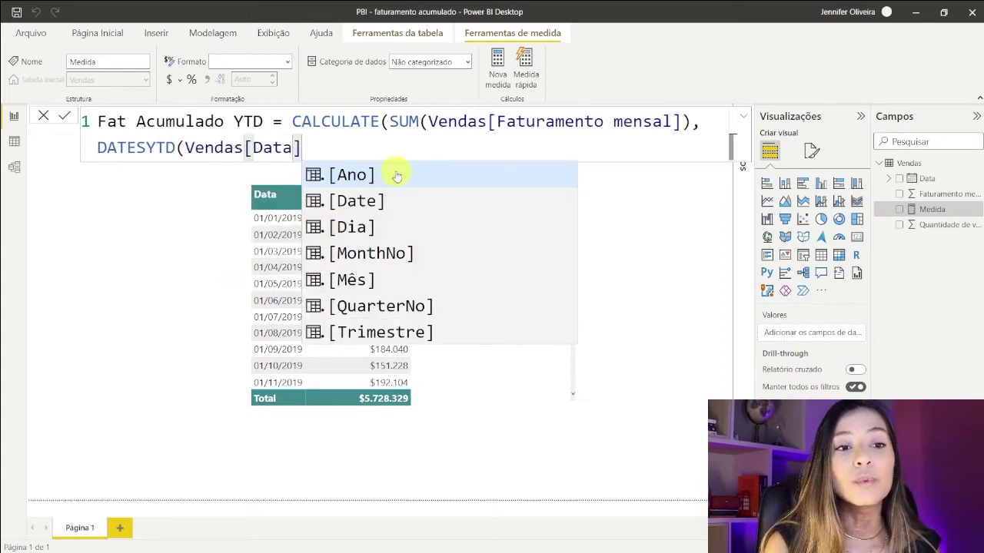
type(")")
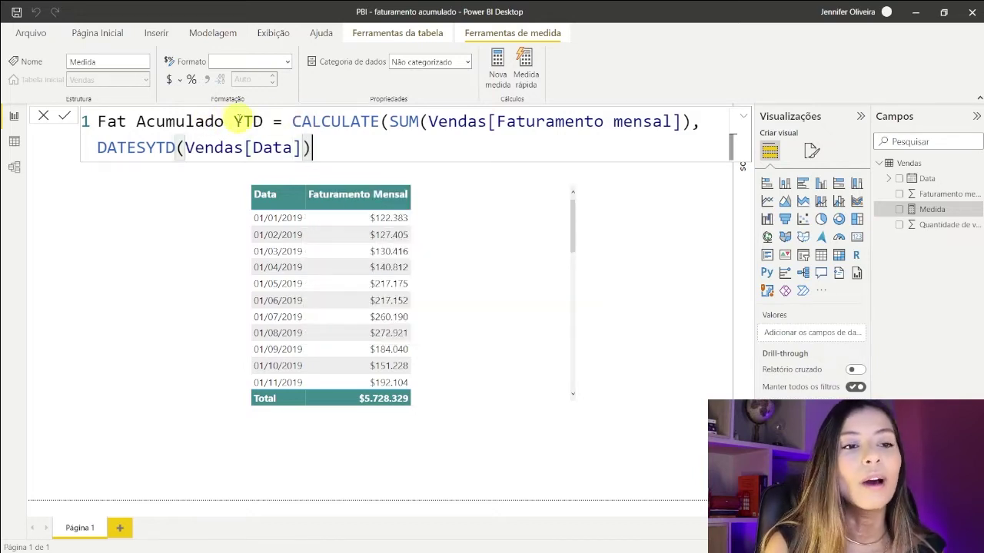
Close CALCULATE with a final parenthesis and commit the Fat Acumulado YTD measure.
left_click(98, 123)
left_click_drag(196, 120, 361, 123)
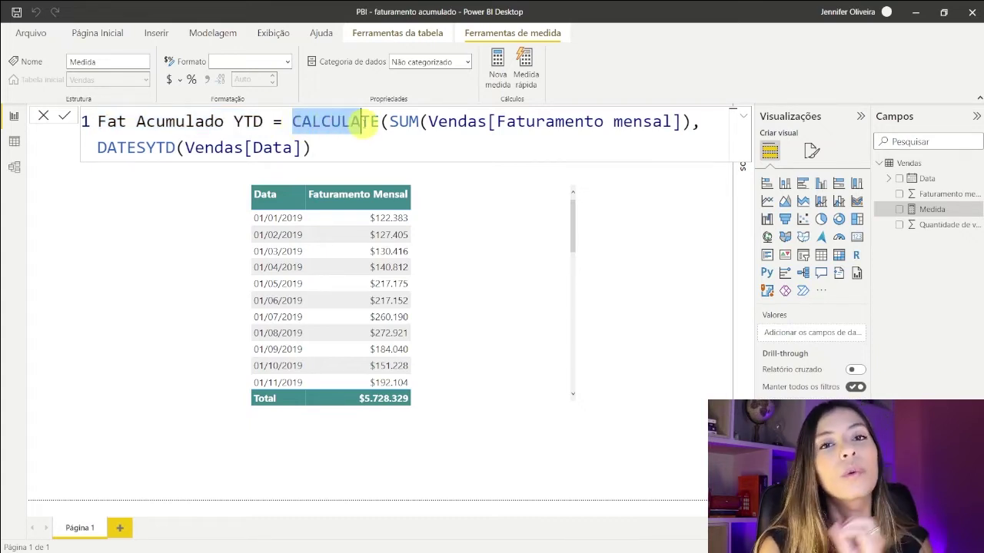
left_click(345, 152)
type(")")
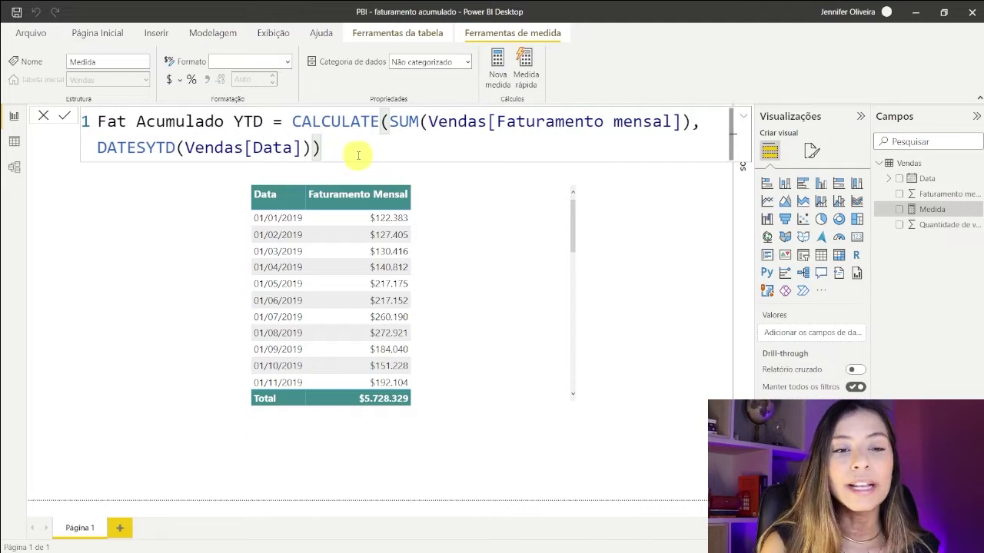
left_click_drag(390, 121, 694, 120)
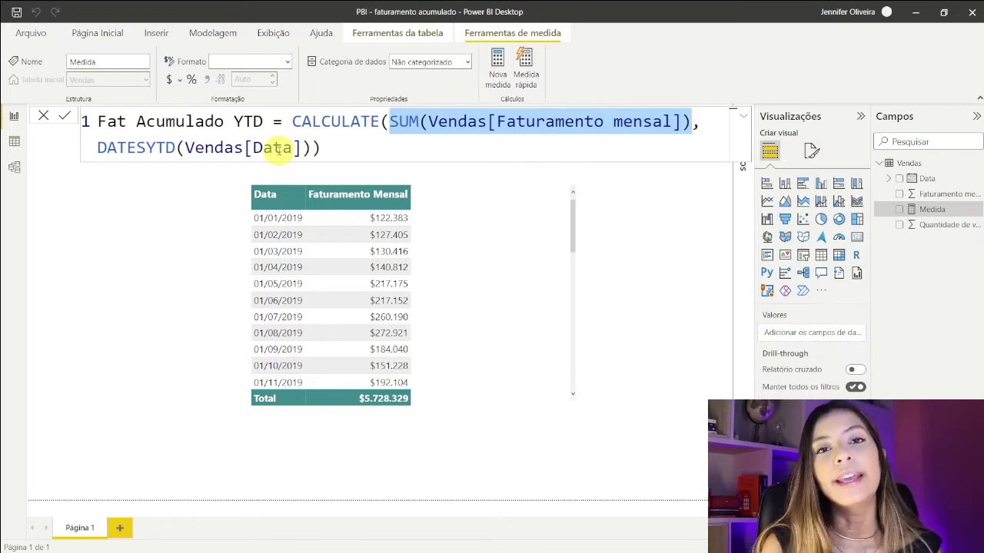
left_click(358, 138)
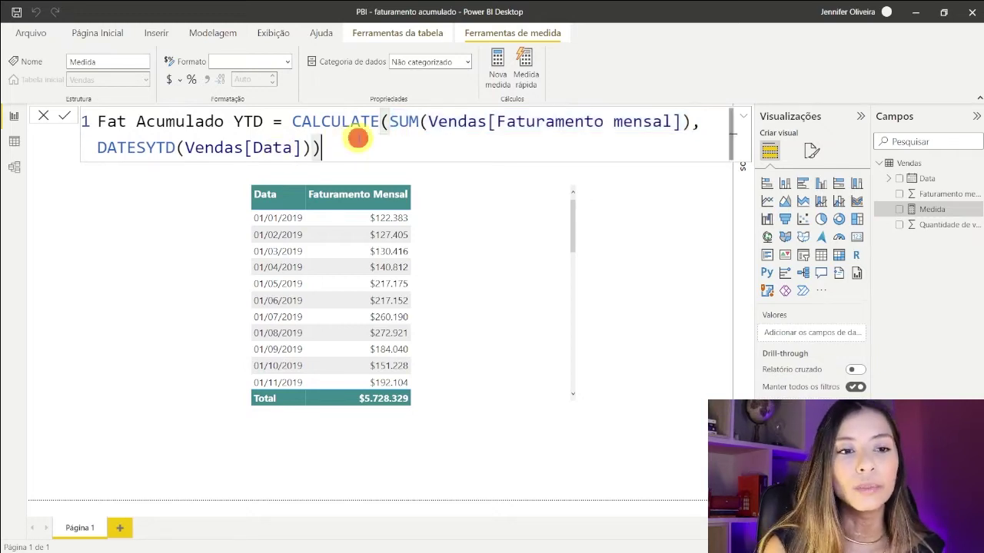
key("Return")
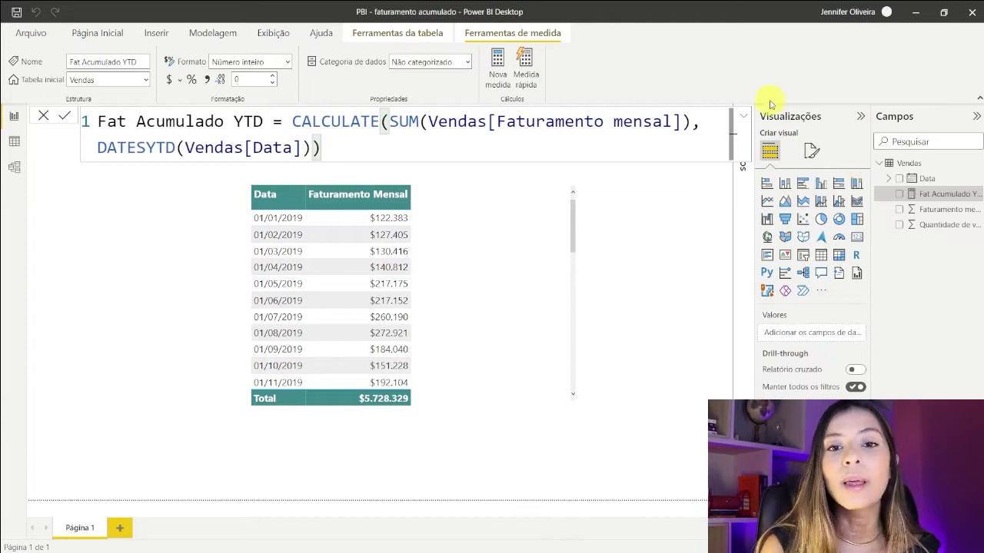
Collapse the formula bar and drop Fat Acumulado YTD onto the table as a third column.
left_click(740, 118)
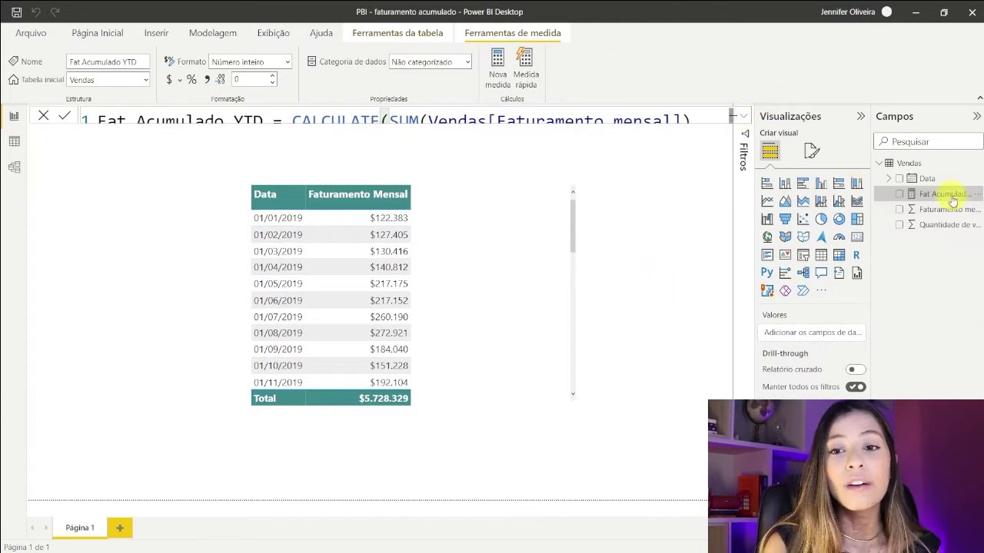
left_click_drag(953, 200, 495, 259)
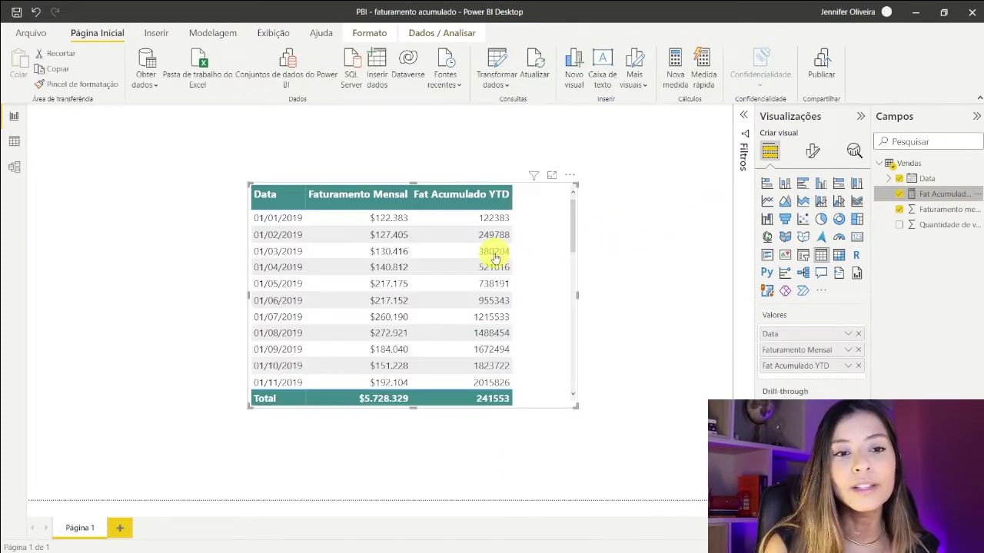
left_click(952, 193)
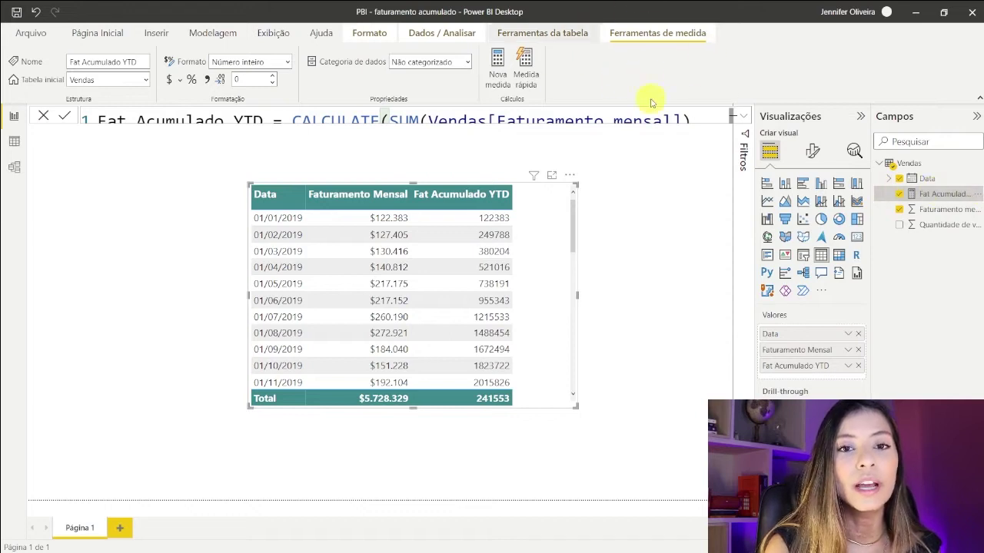
Format Fat Acumulado YTD as Moeda (currency).
left_click(169, 83)
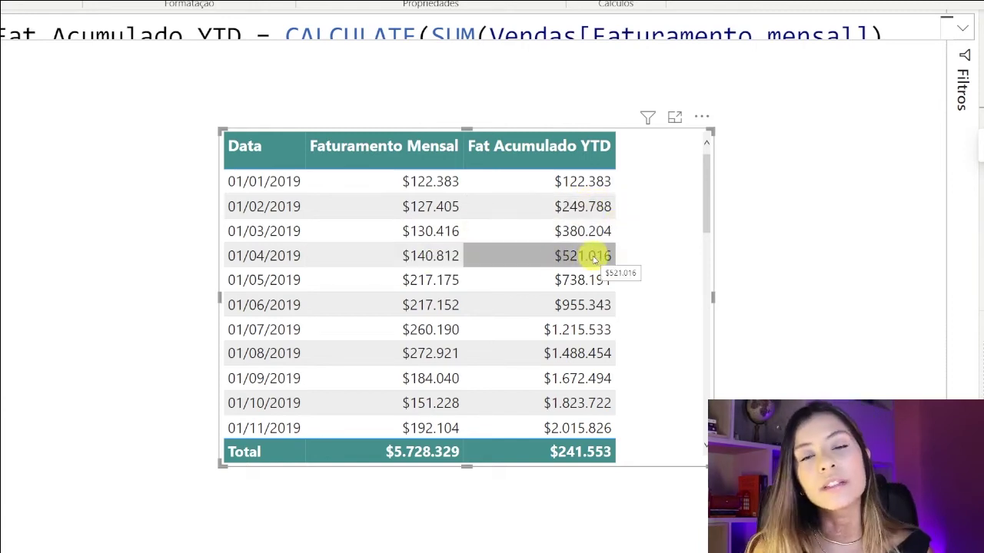
scroll(592, 261, "down", 1)
scroll(593, 261, "down", 2)
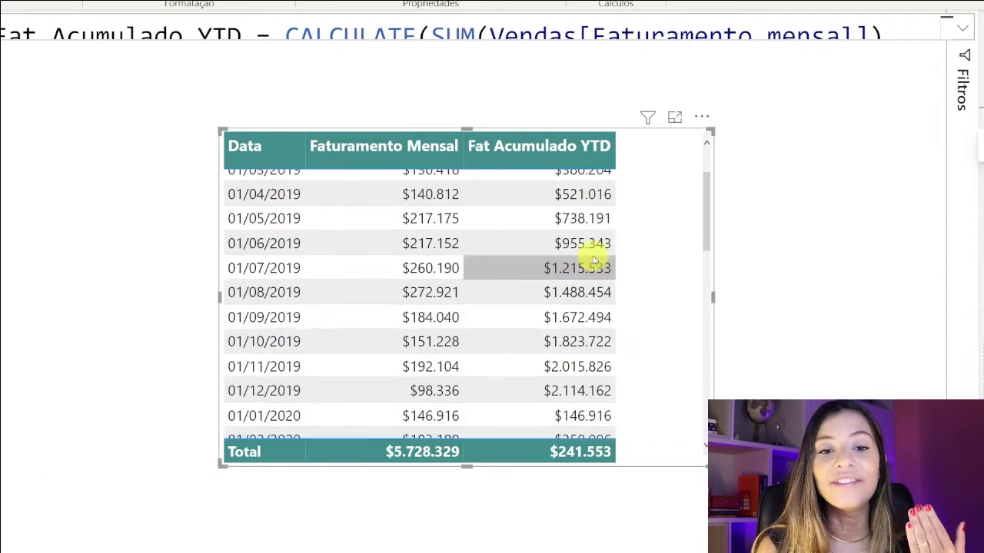
scroll(593, 261, "down", 1)
scroll(594, 261, "down", 1)
scroll(593, 261, "down", 1)
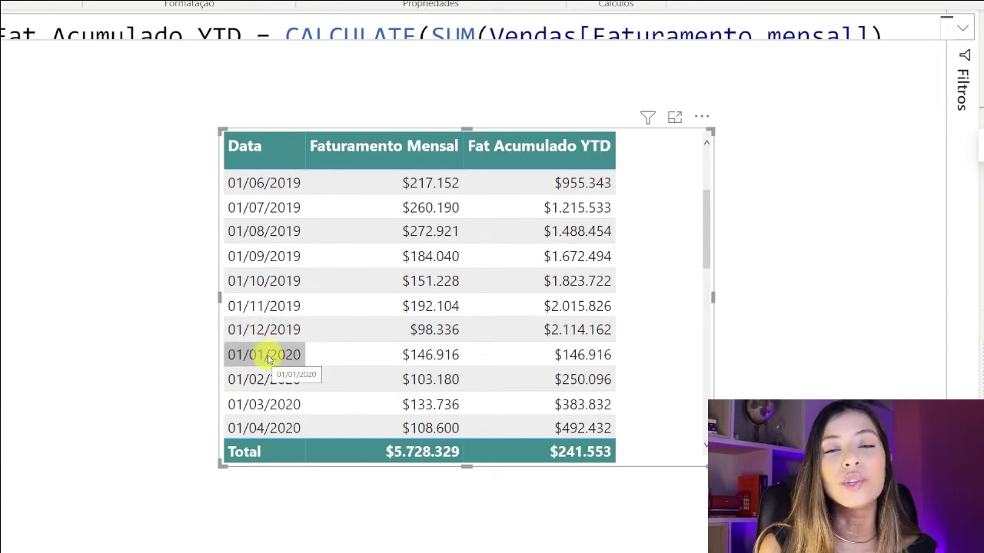
scroll(268, 358, "down", 1)
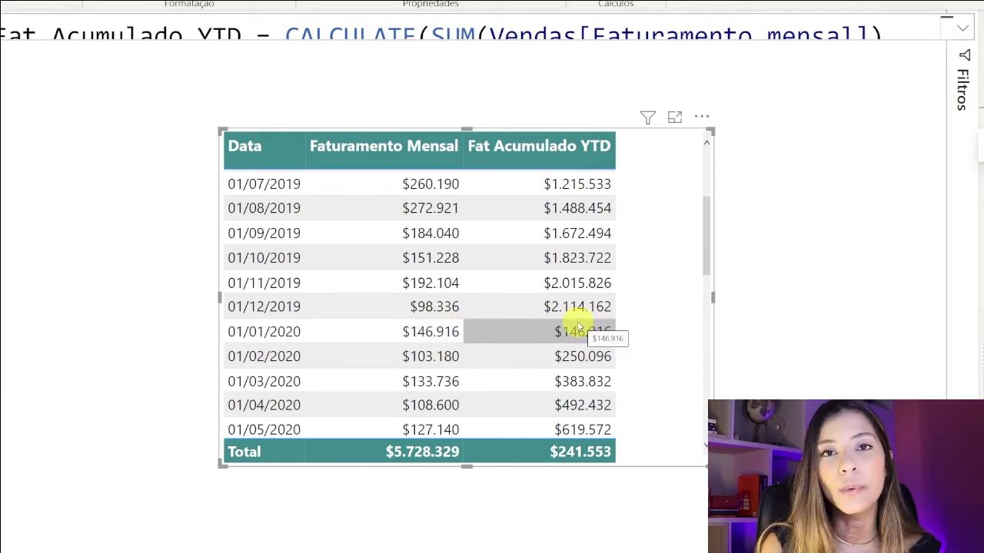
scroll(576, 322, "down", 1)
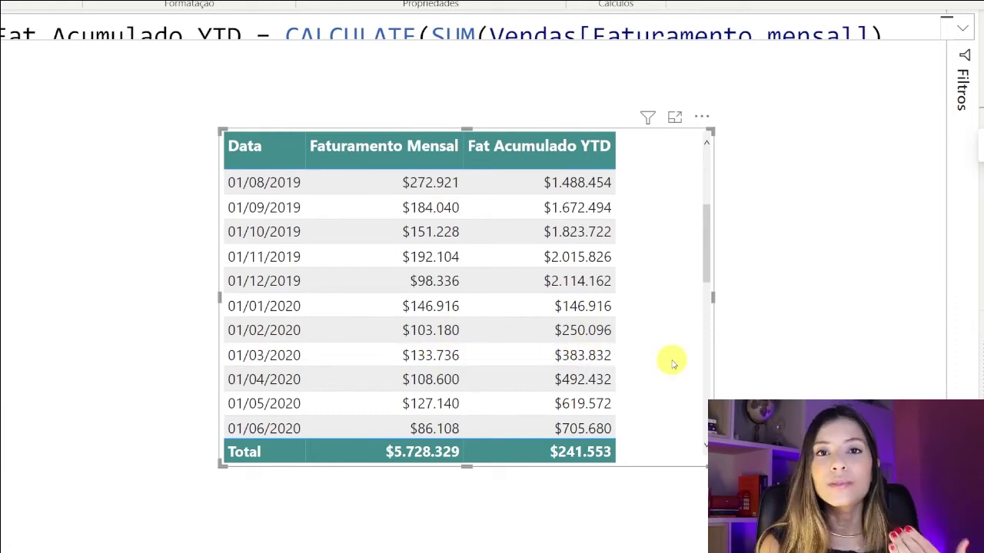
scroll(672, 361, "down", 2)
scroll(637, 362, "down", 2)
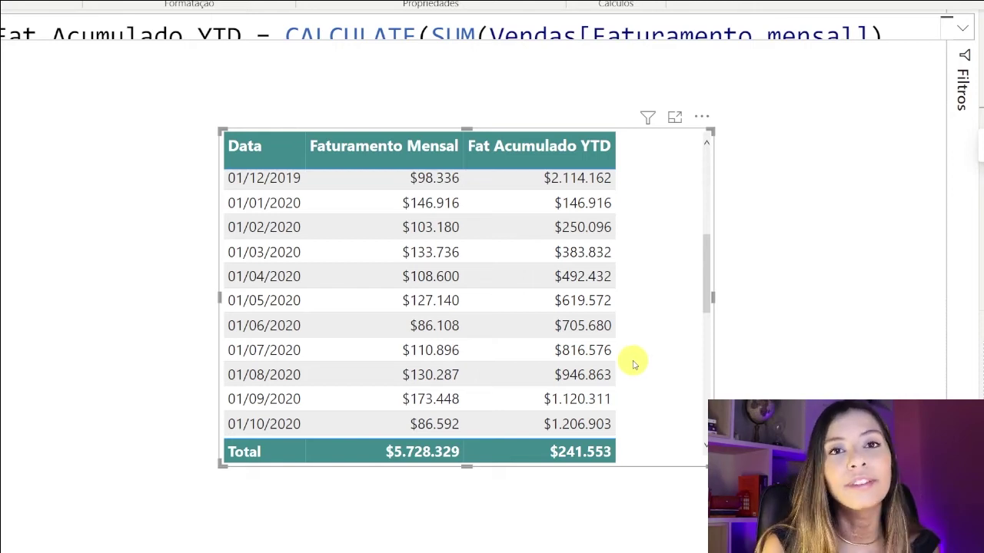
scroll(566, 374, "down", 1)
scroll(567, 378, "down", 1)
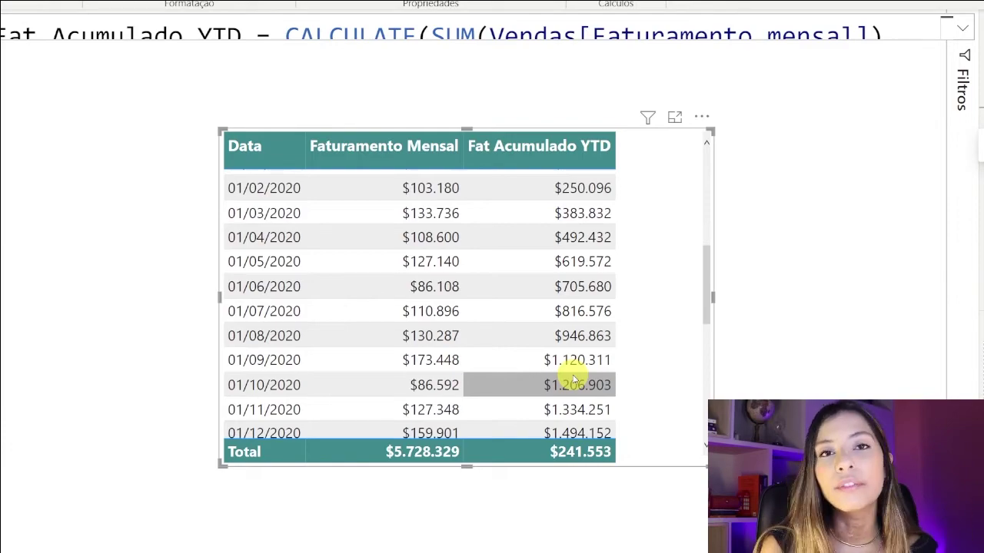
scroll(569, 376, "down", 3)
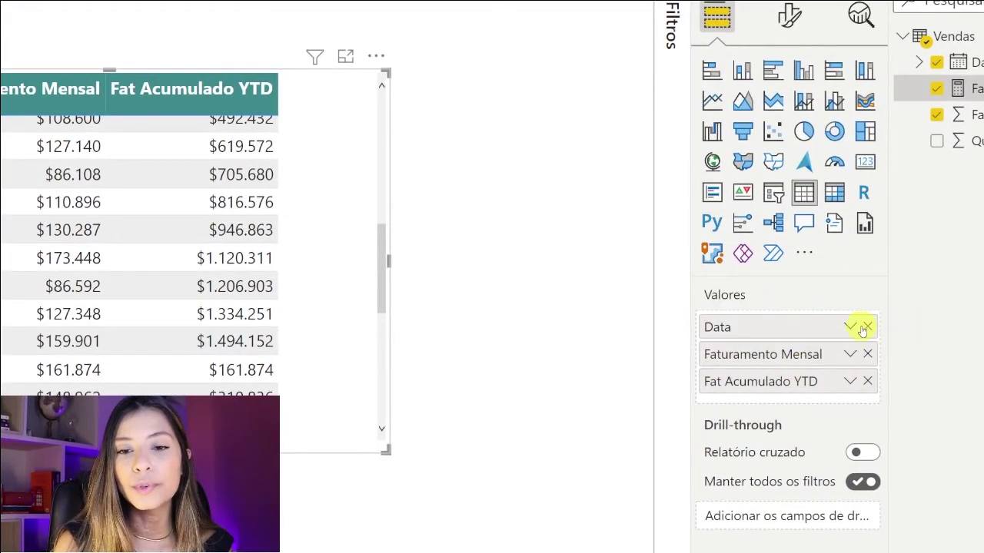
Switch Data to Hierarquia de datas and remove Trimestre, Mês and Dia, keeping only Ano.
left_click(850, 327)
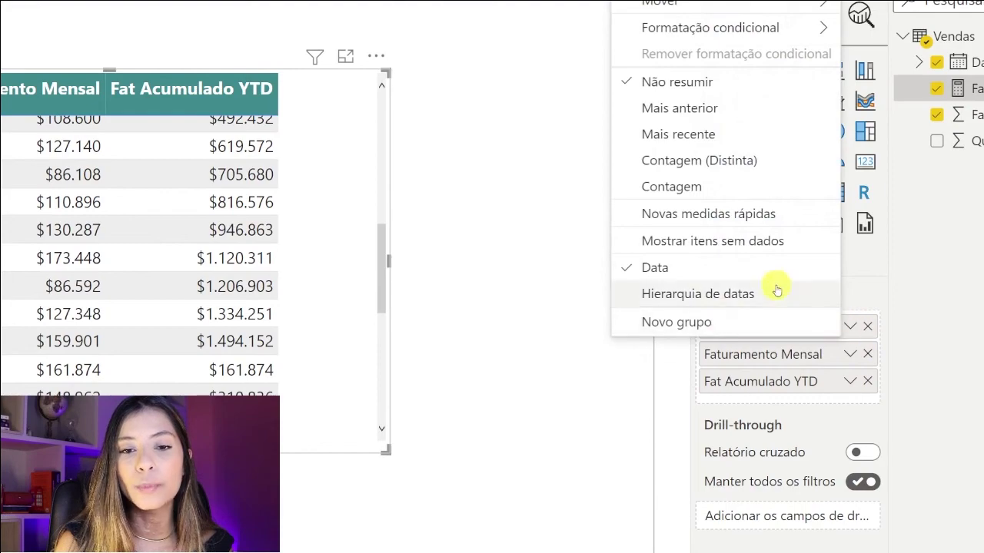
left_click(737, 293)
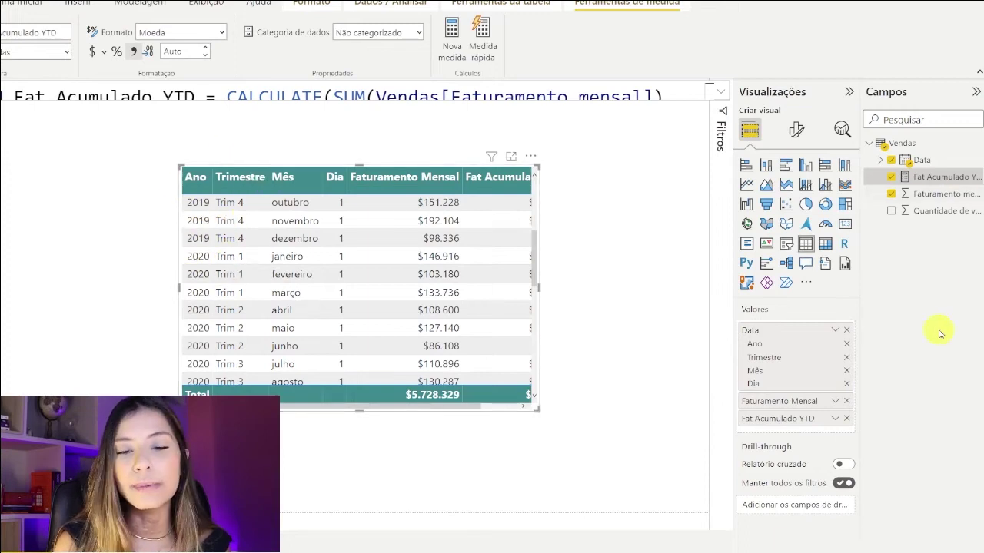
left_click(846, 358)
left_click(846, 358)
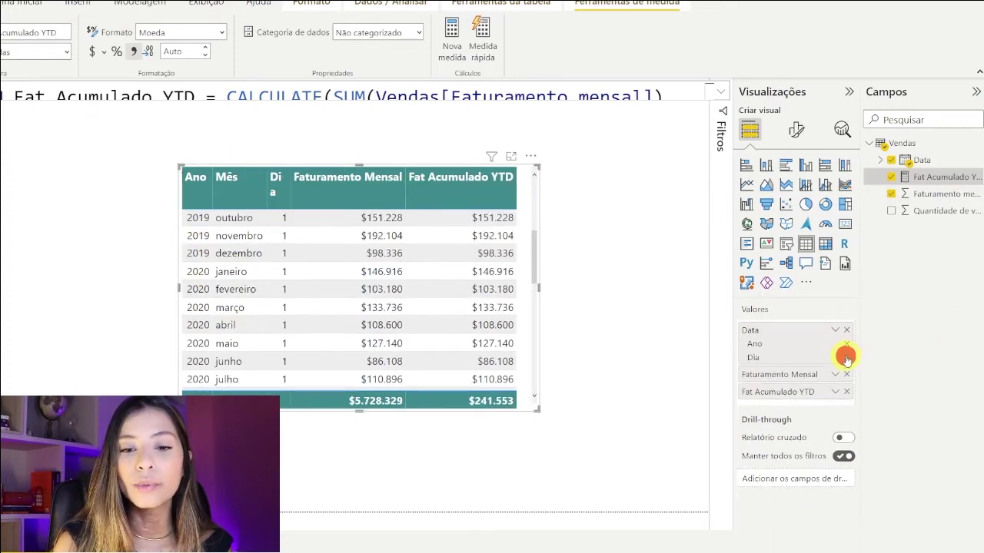
left_click(846, 357)
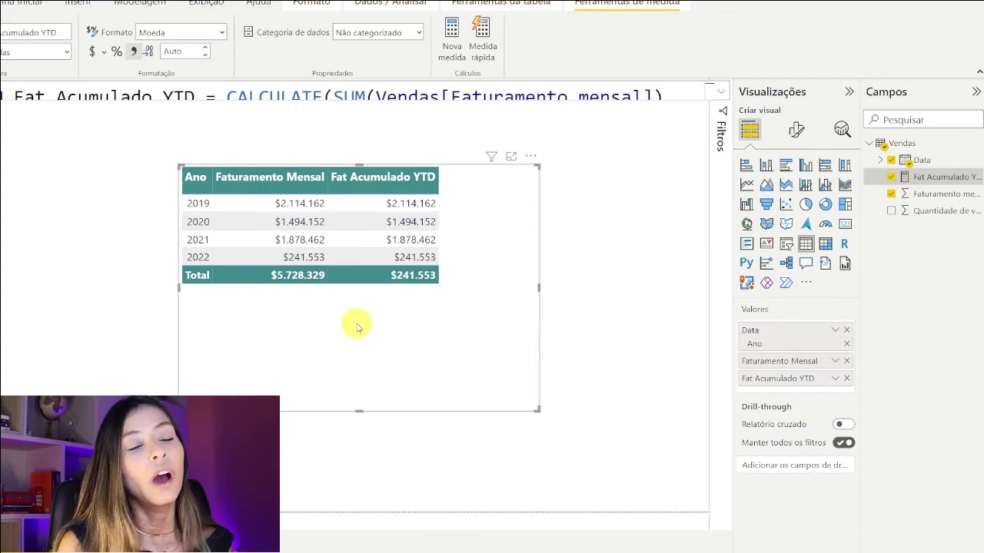